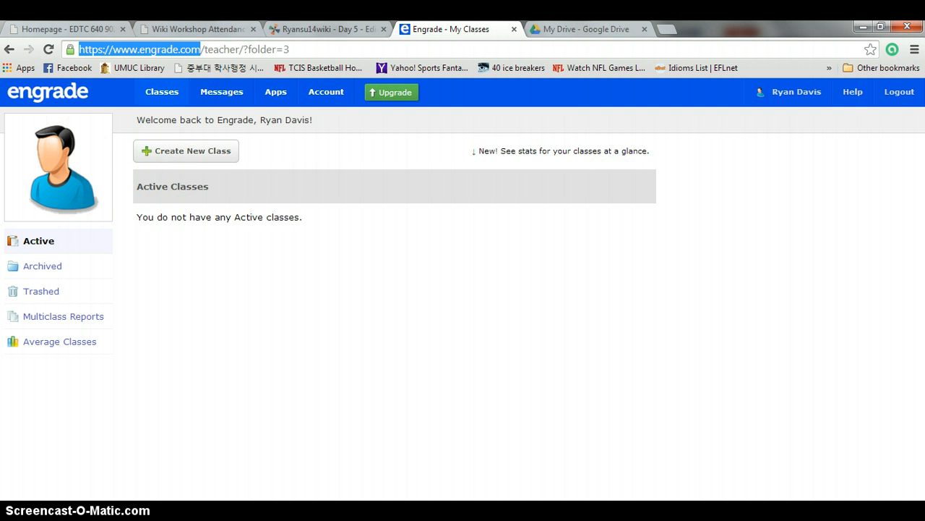
Check the sample class grades workbook in Excel, return to Engrade, and start a new class named Sample Class
left_click(145, 510)
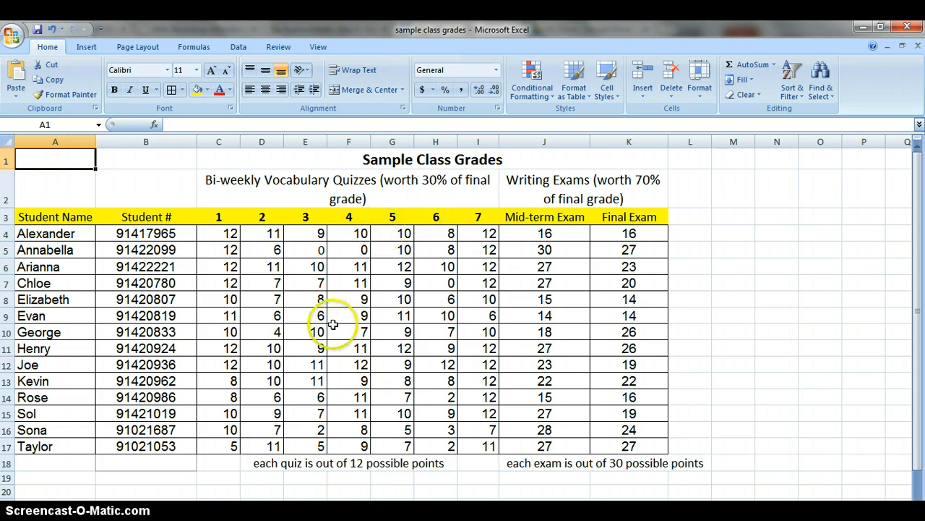
left_click(145, 510)
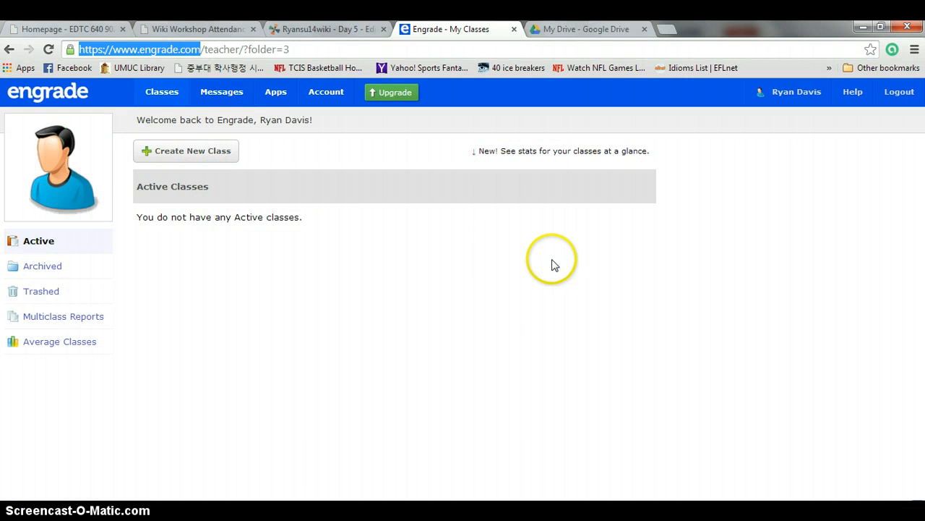
left_click(214, 153)
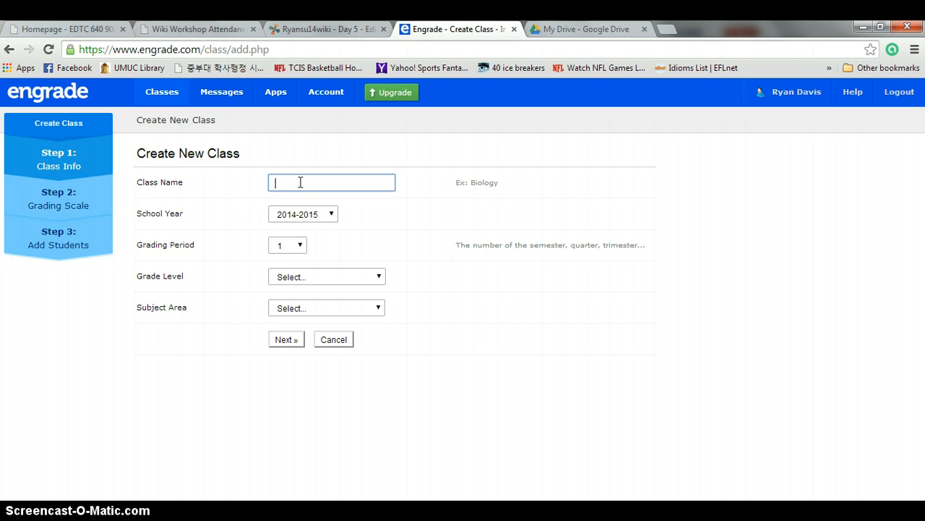
type("Sample Class")
left_click(303, 200)
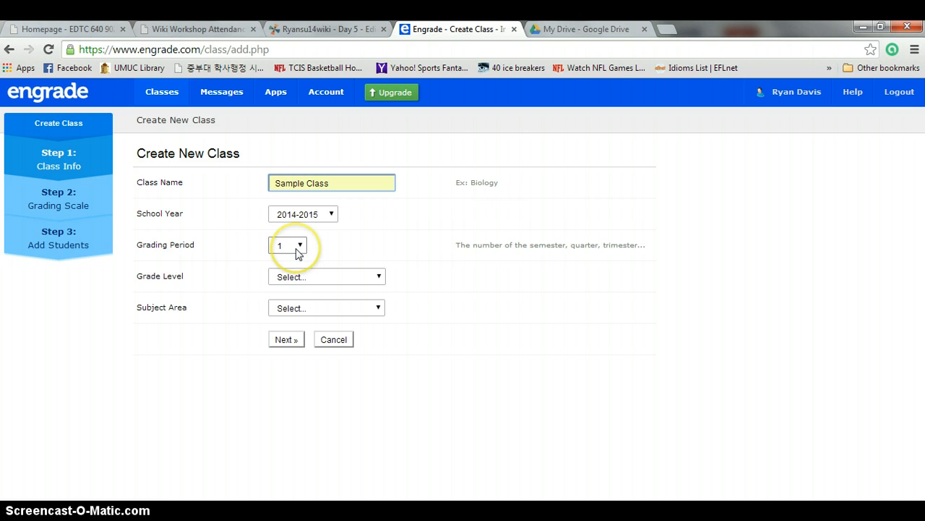
Set the class's grade level to Other and its subject area to Foreign Language, and continue to the grading scale
left_click(312, 276)
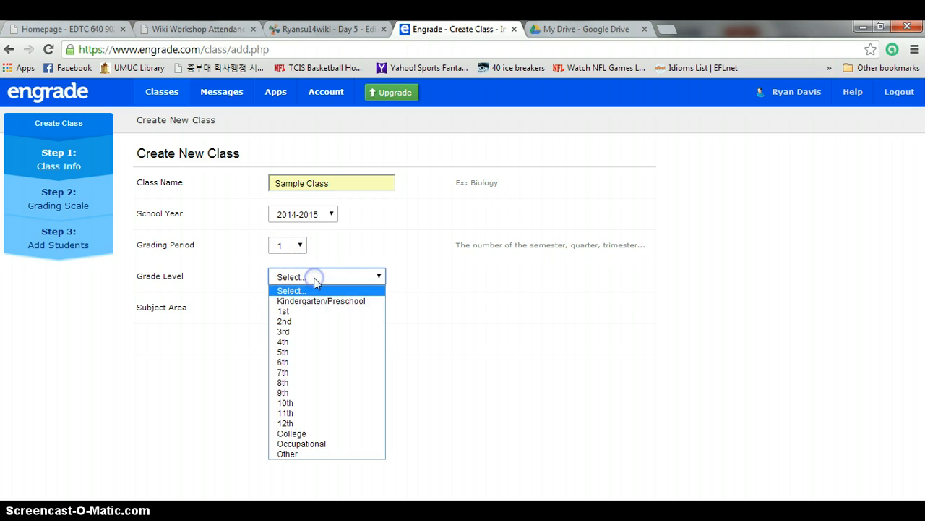
left_click(355, 454)
left_click(293, 310)
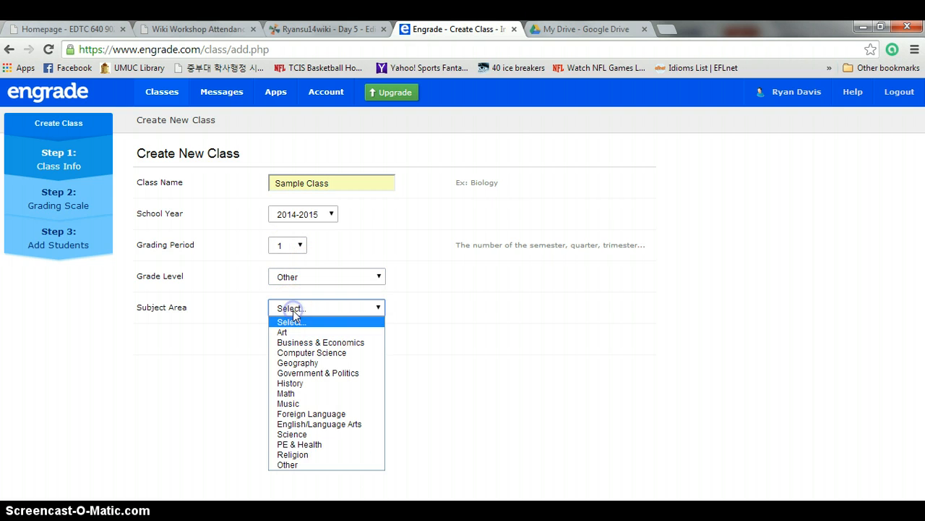
left_click(366, 414)
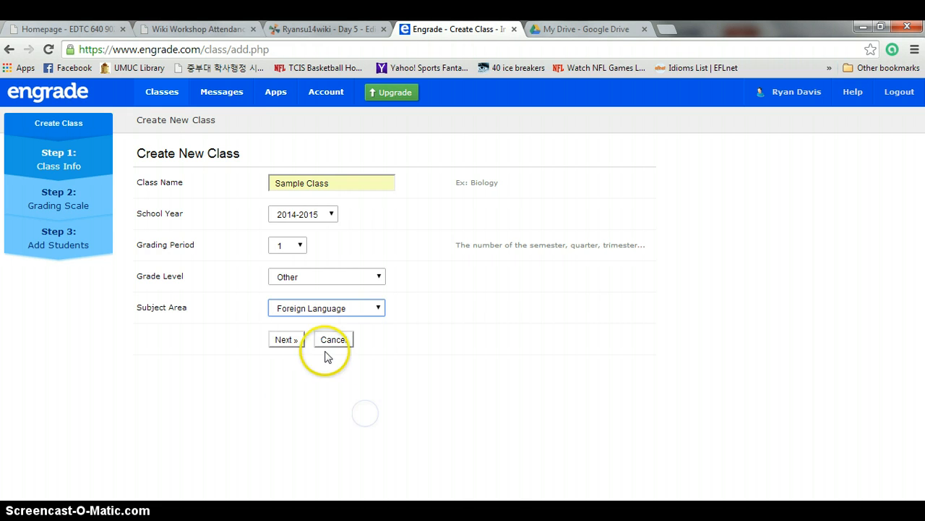
left_click(293, 340)
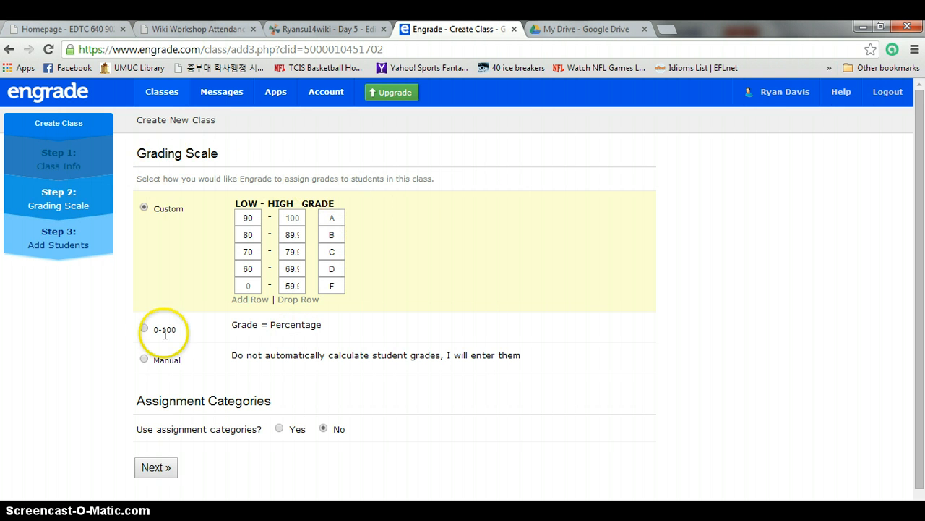
Keep the custom grading scale and enable assignment categories for the class
scroll(423, 273, "down", 1)
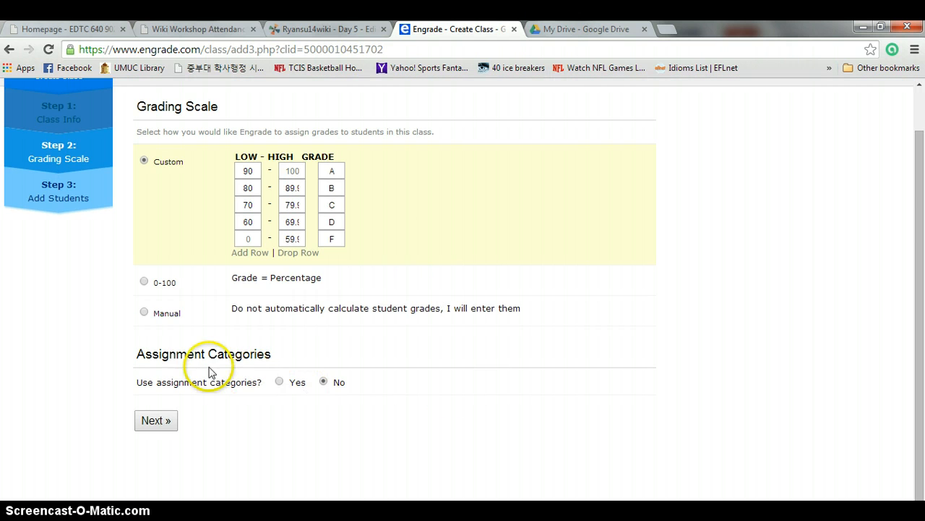
left_click(280, 385)
scroll(453, 341, "down", 3)
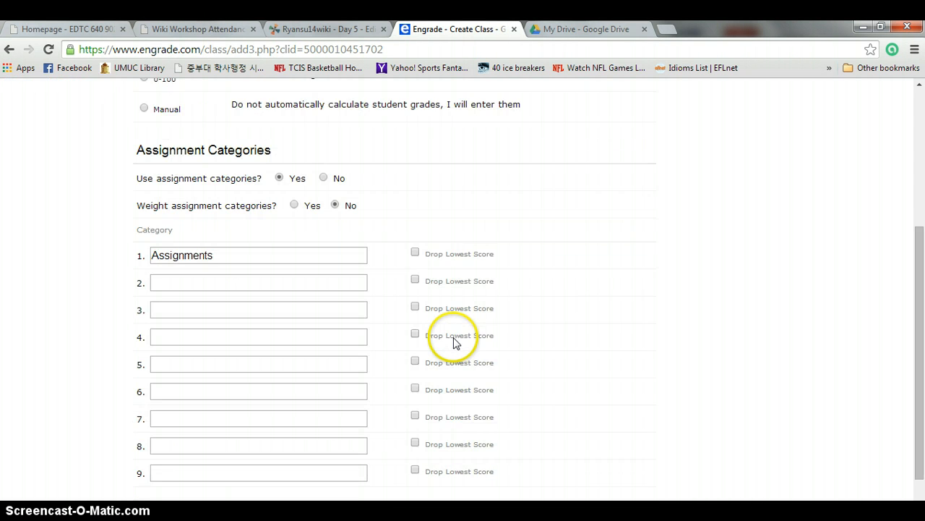
Rename the first assignment category as Quizzes
left_click(365, 511)
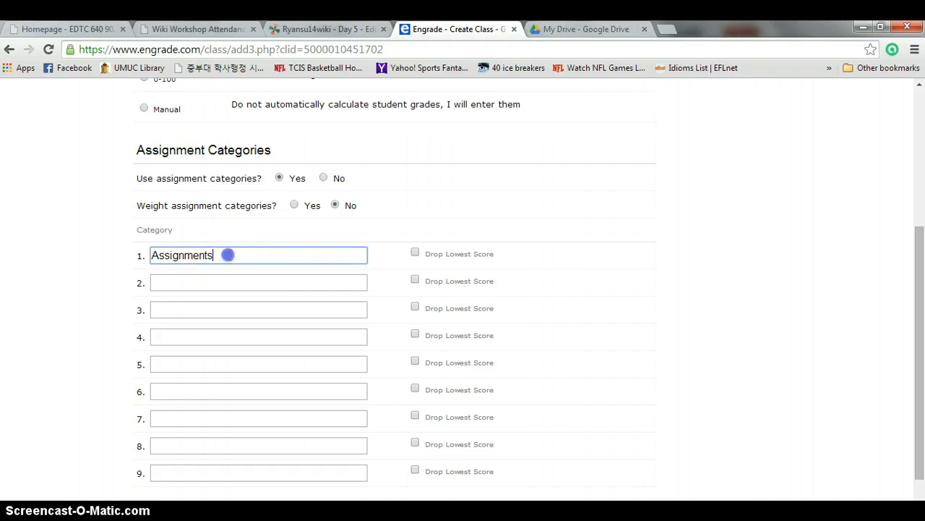
left_click_drag(229, 254, 41, 246)
type("Q")
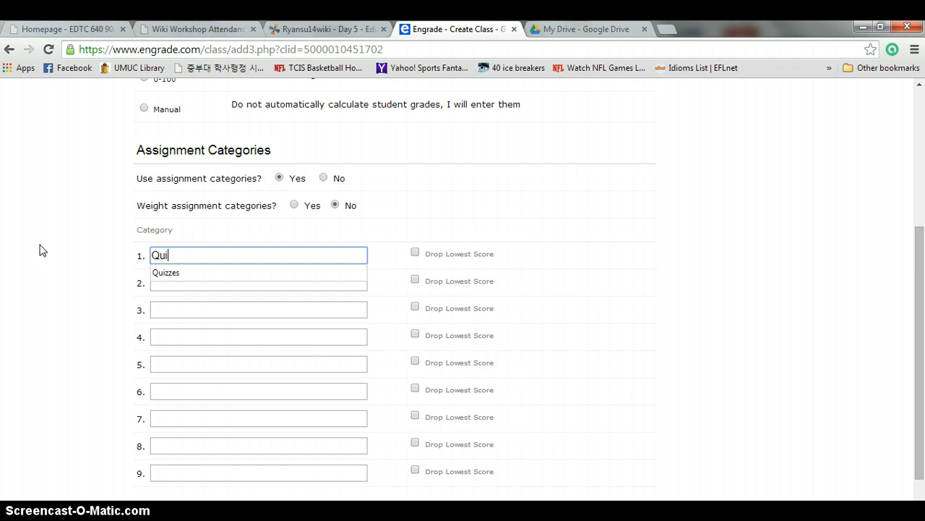
type("ui")
key("Down")
key("Return")
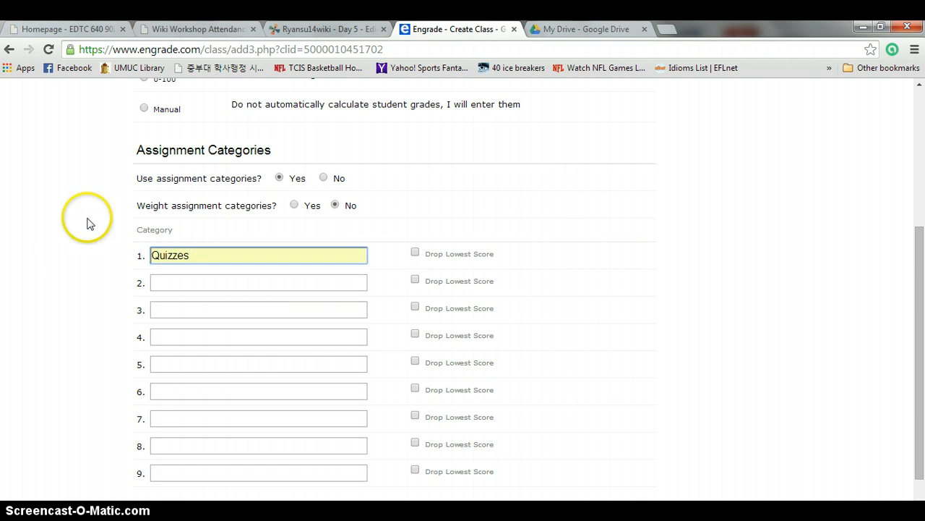
Name the second assignment category Mid-term Exam and the third Final Exam
left_click(246, 281)
type("Mid")
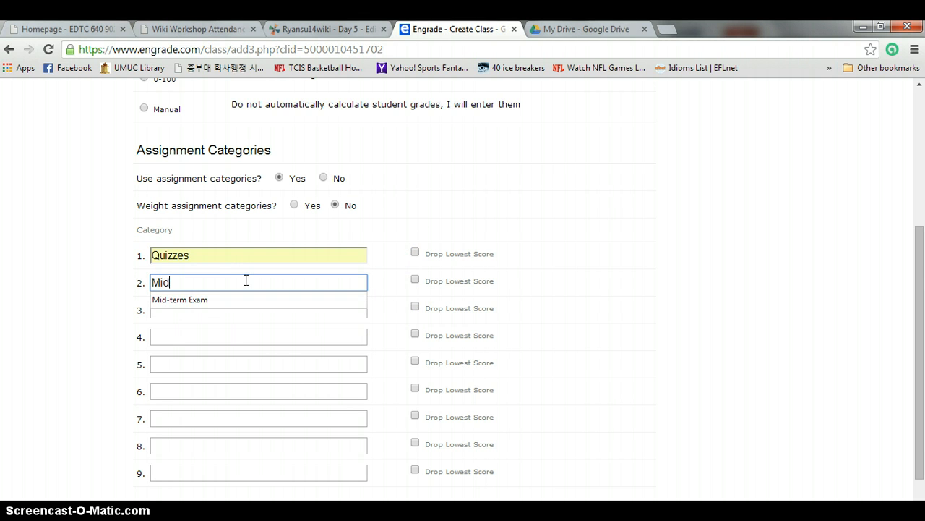
key("Down")
key("Tab")
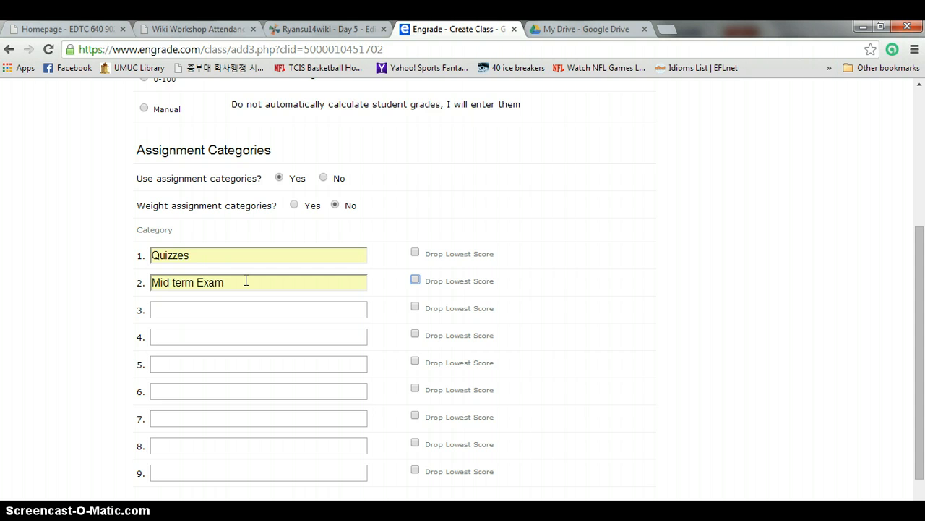
key("Tab")
type("f")
key("Down")
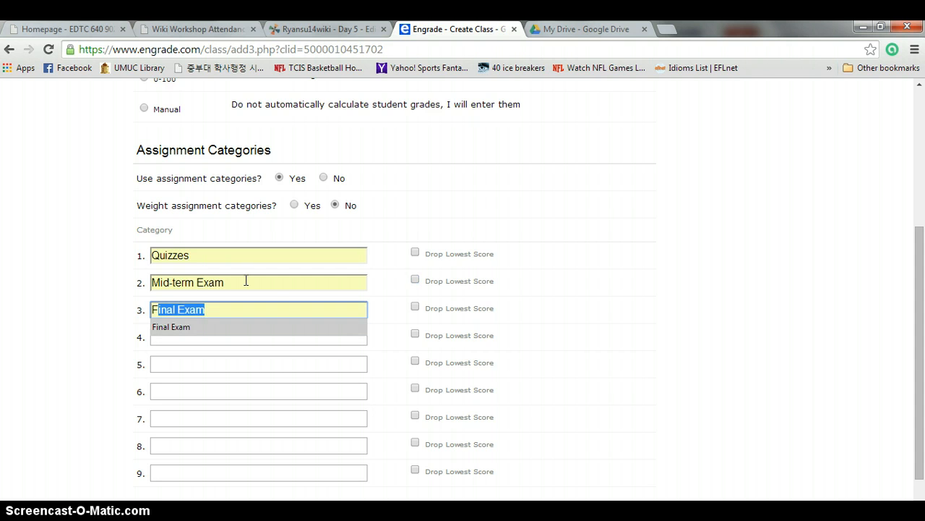
key("Return")
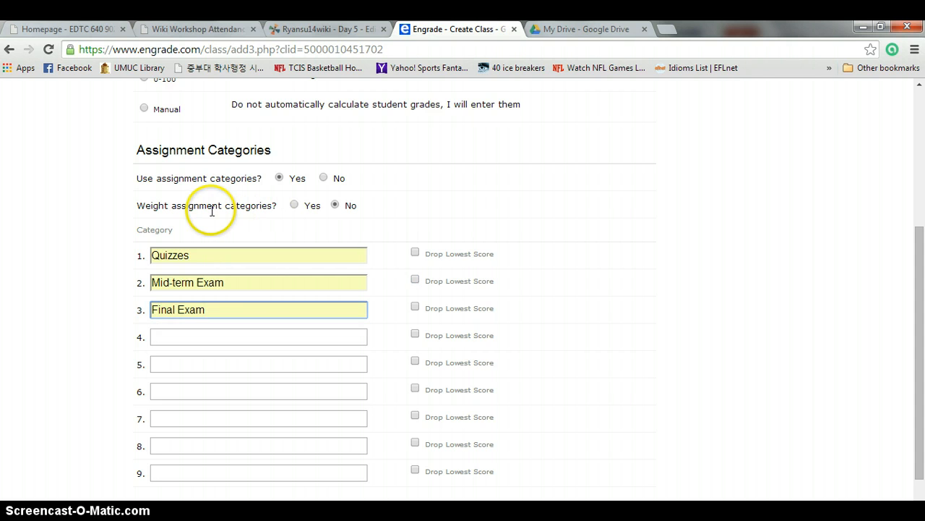
Enable category weighting, with 30% for Quizzes, 35% for Mid-term Exam and 35% for Final Exam
left_click(294, 205)
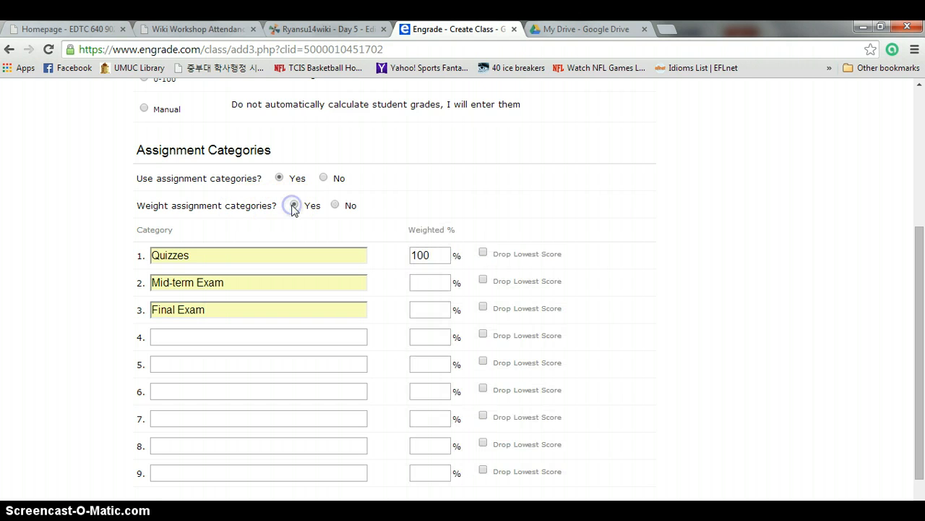
left_click_drag(437, 254, 403, 262)
type("30")
left_click(425, 272)
left_click(428, 282)
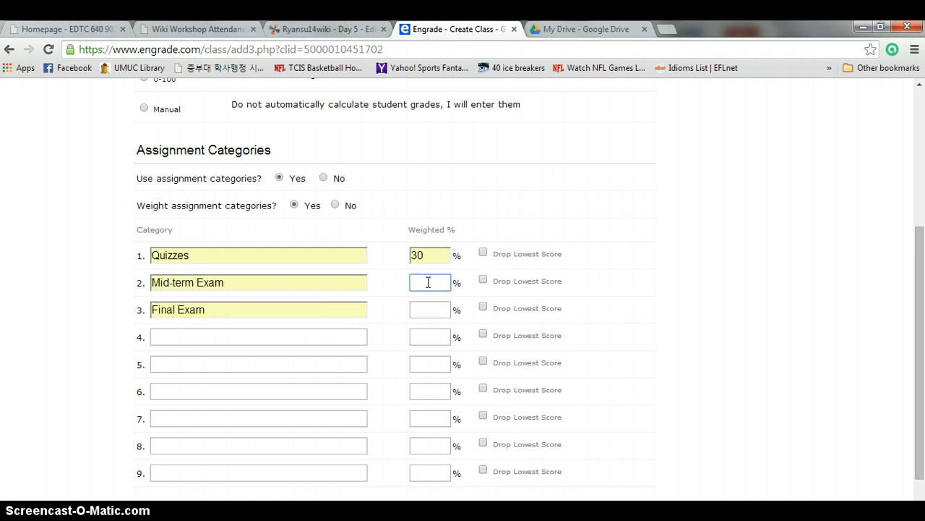
type("3")
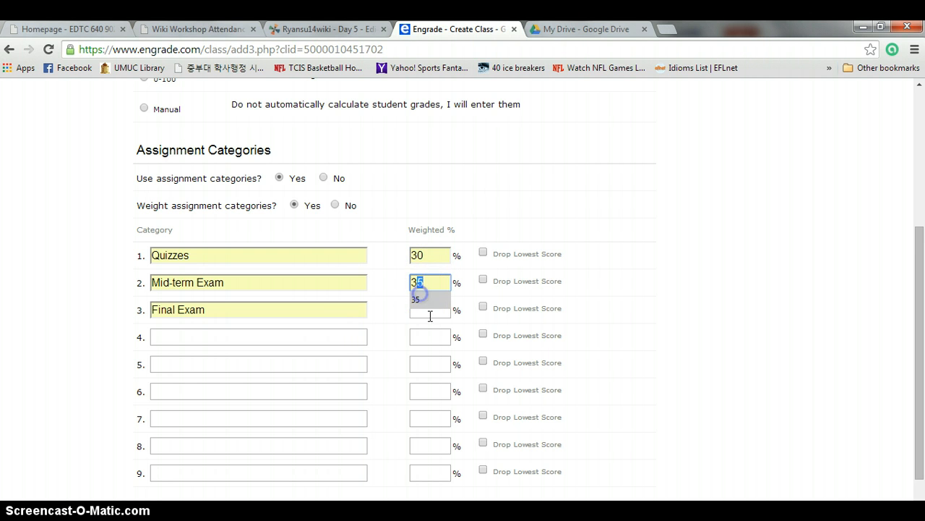
left_click(427, 304)
left_click(438, 310)
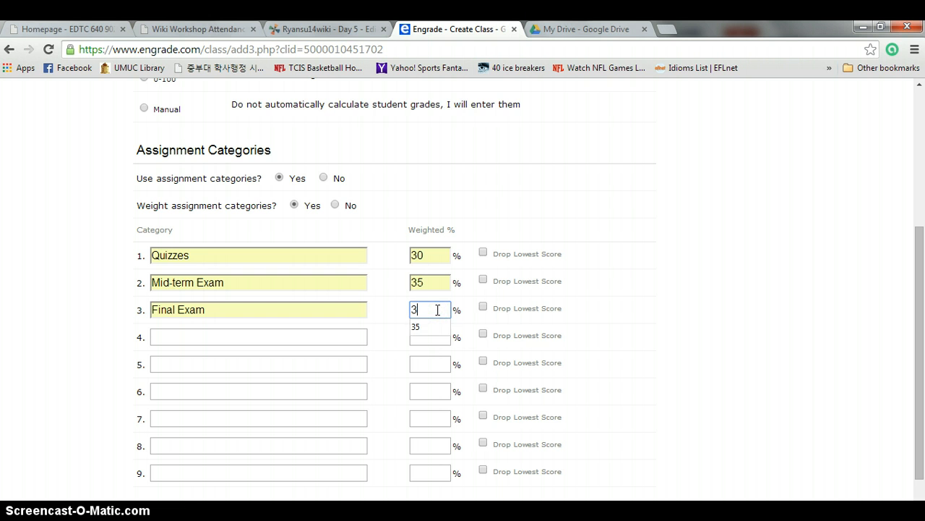
left_click(436, 324)
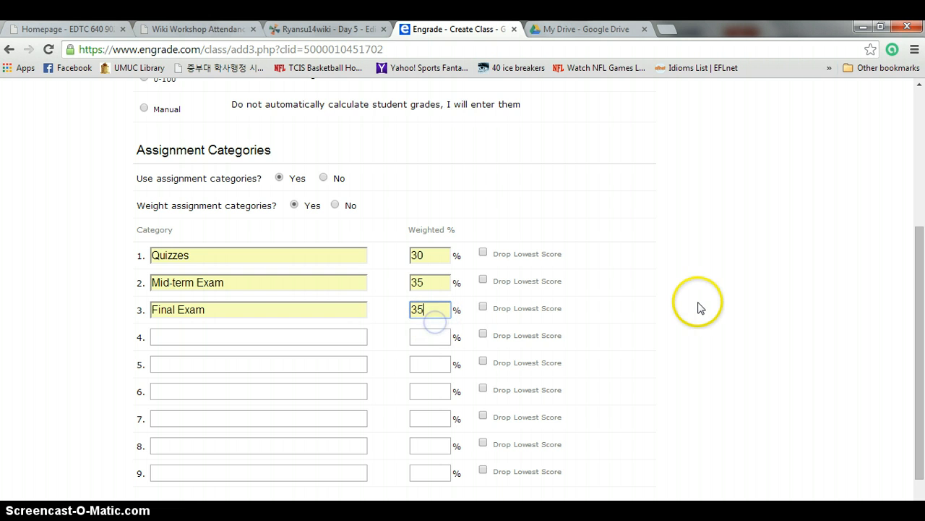
Review the grading scale and category settings, and submit them to continue to adding students
scroll(698, 306, "down", 1)
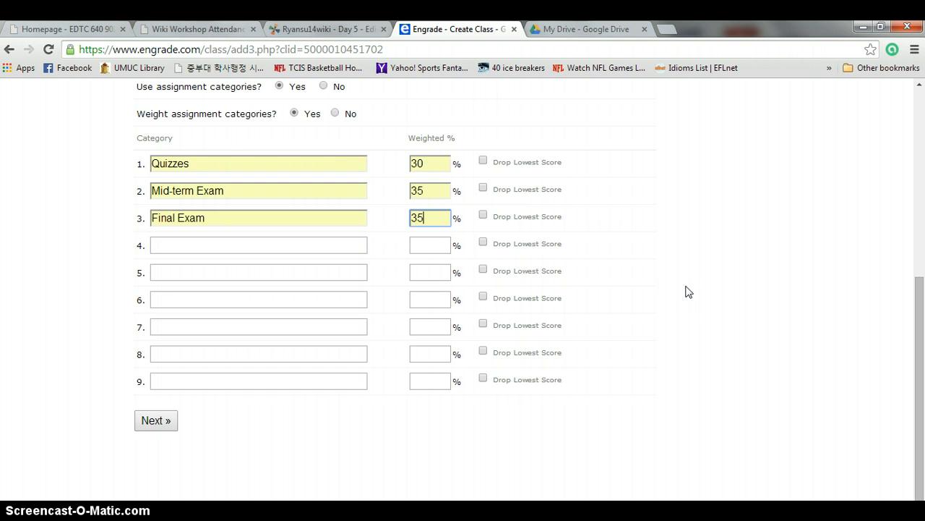
scroll(689, 291, "up", 2)
left_click(615, 260)
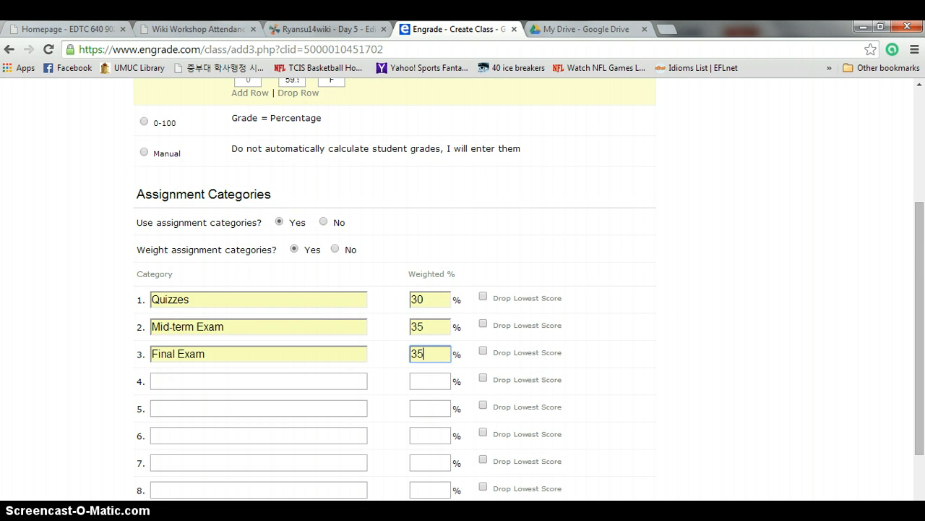
scroll(670, 304, "down", 2)
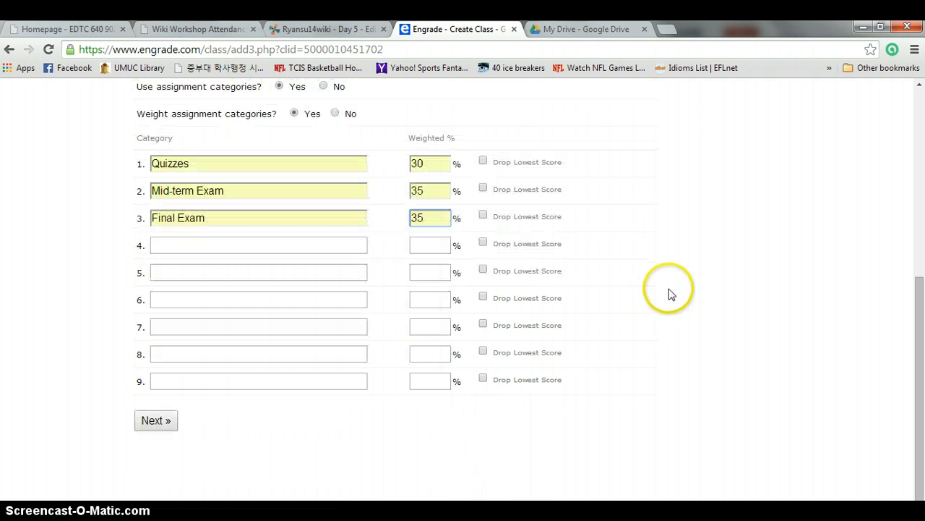
left_click(160, 421)
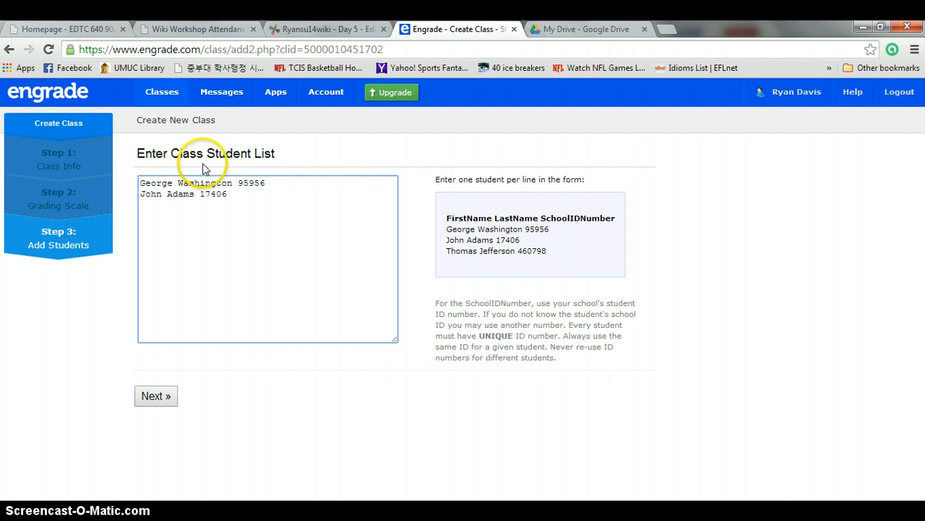
Clear the two example students from the class student list
left_click(230, 194)
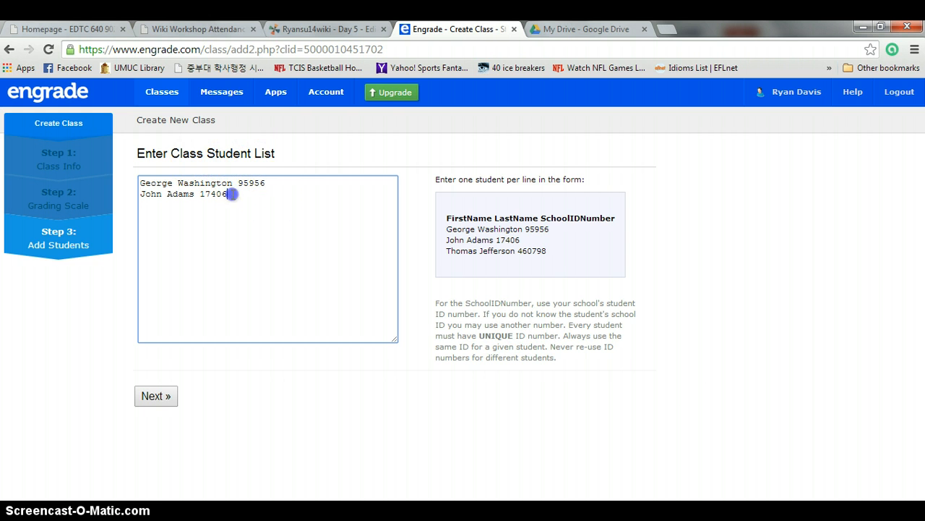
left_click_drag(230, 194, 145, 181)
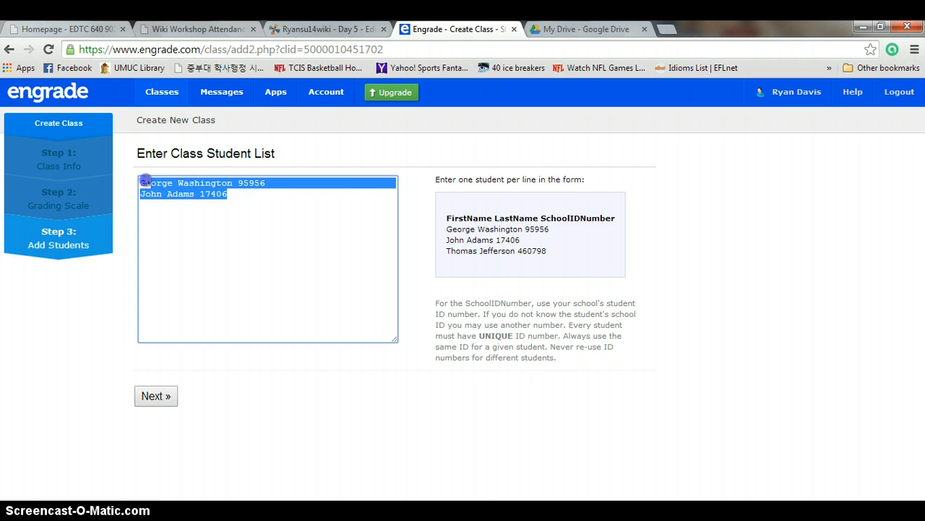
key("BackSpace")
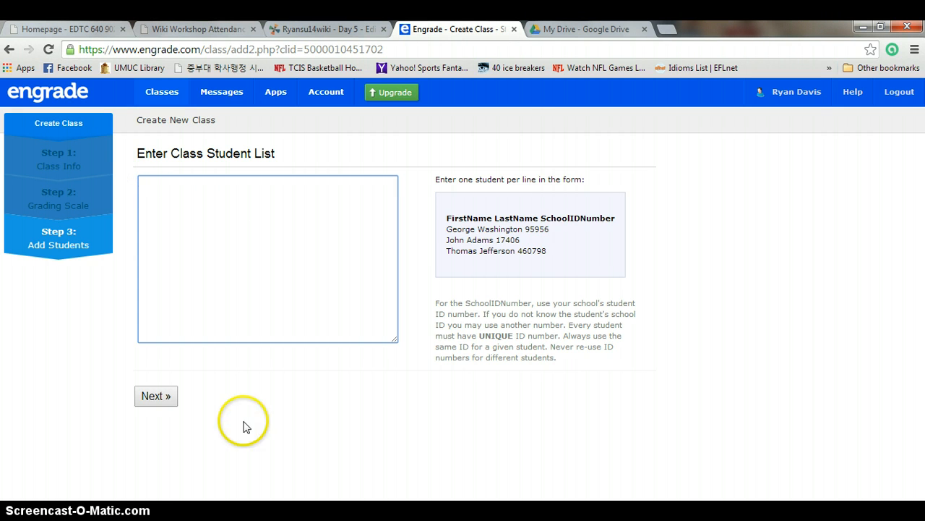
Switch to Excel and copy the student names and numbers in A4:B17 of the sample class grades sheet
key("alt+Tab")
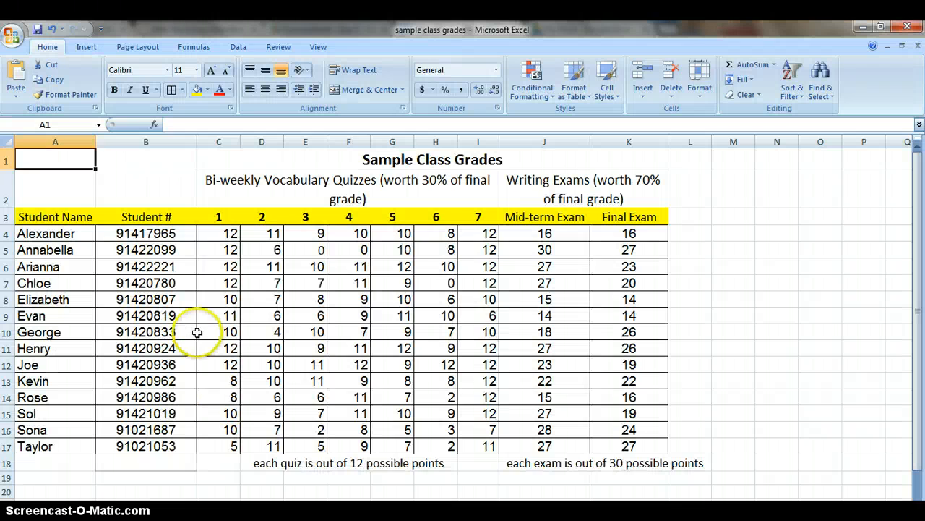
left_click(34, 236)
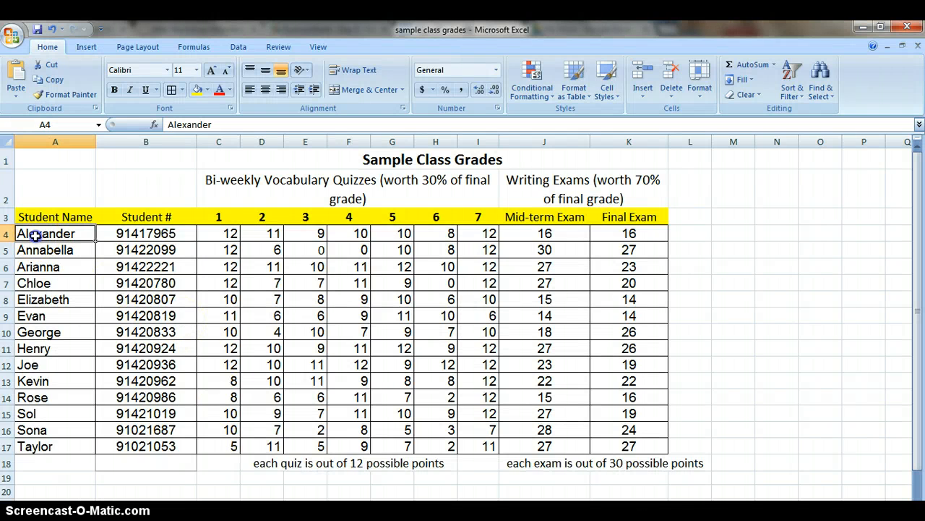
left_click_drag(57, 234, 137, 447)
key("ctrl+c")
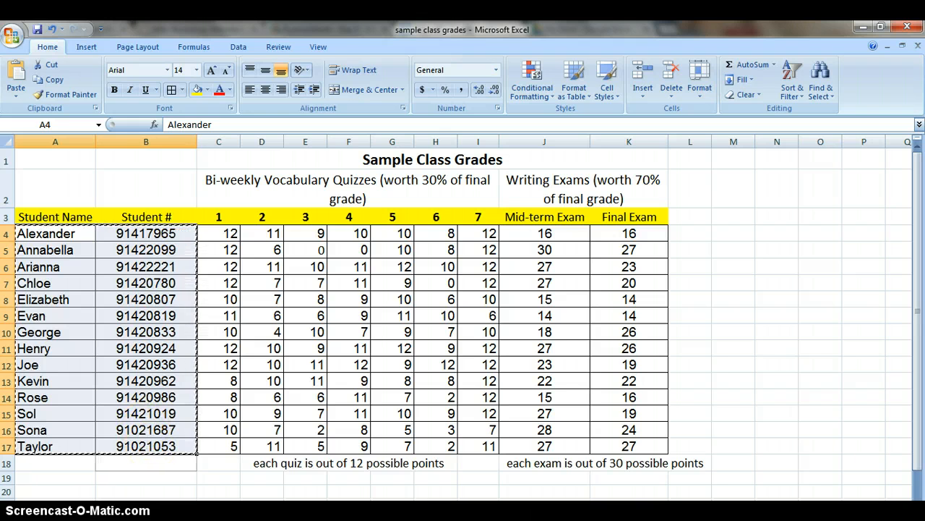
Return to Engrade, paste the copied names and numbers into the class student list, and submit it
key("alt+Tab")
right_click(188, 196)
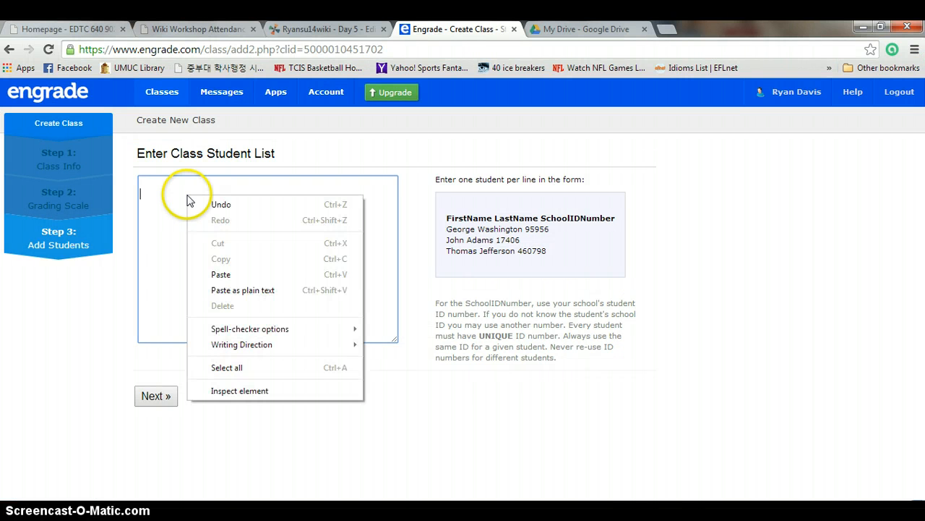
left_click(231, 271)
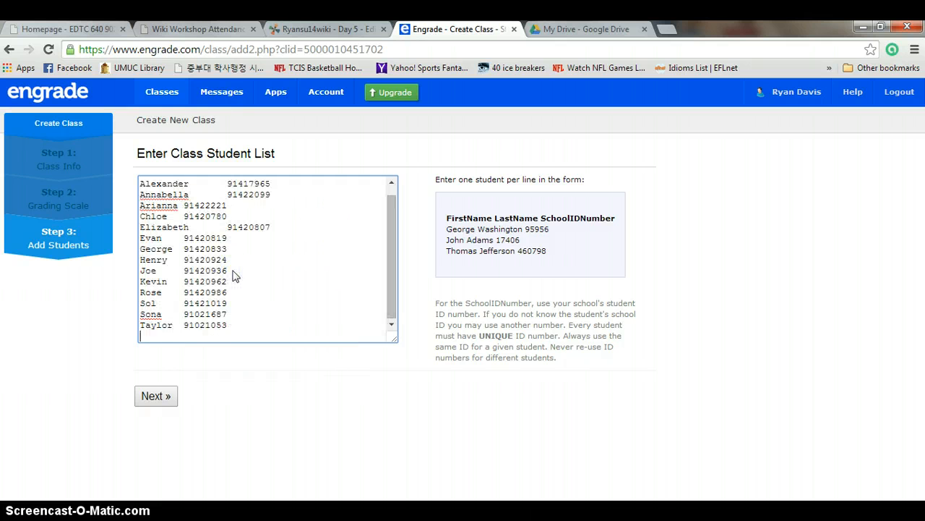
left_click(175, 396)
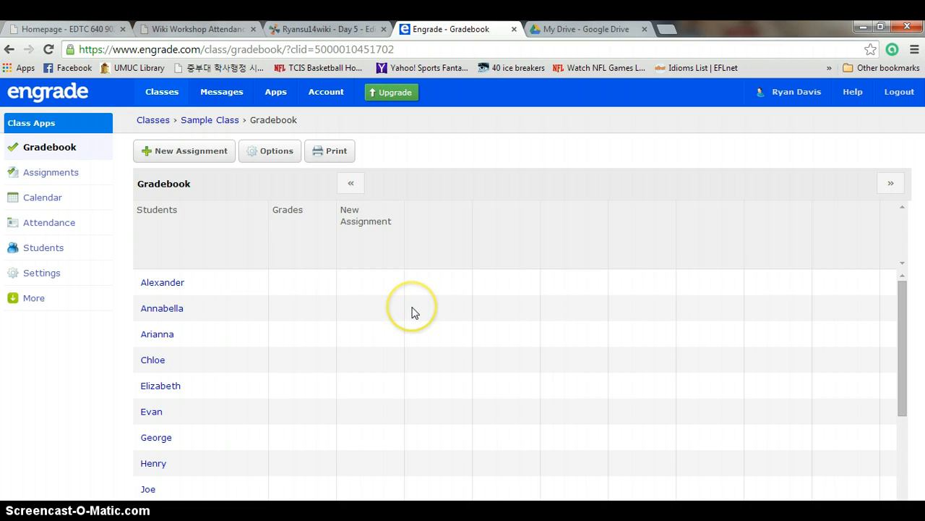
Start a new assignment in the Sample Class gradebook and name it Quiz #1
mouse_move(901, 320)
left_mouse_down()
mouse_move(902, 410)
mouse_move(903, 314)
left_mouse_up()
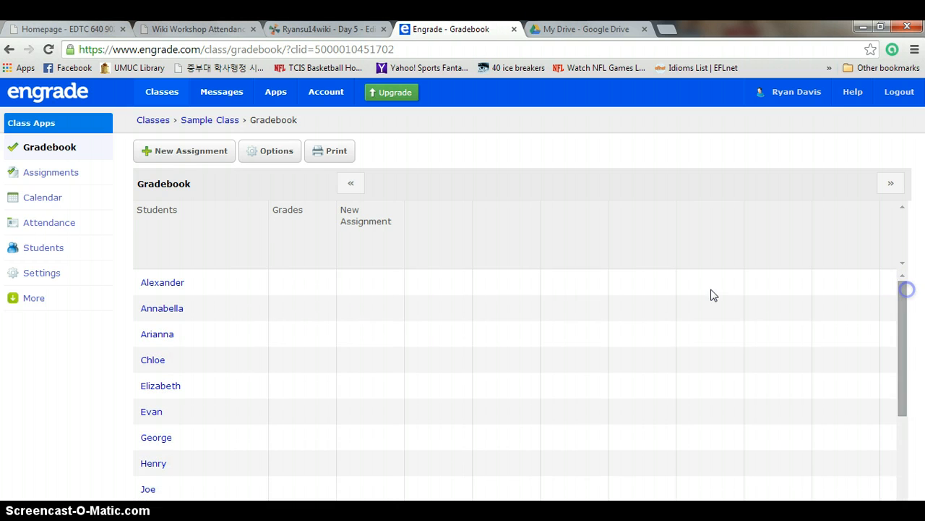
left_click(190, 160)
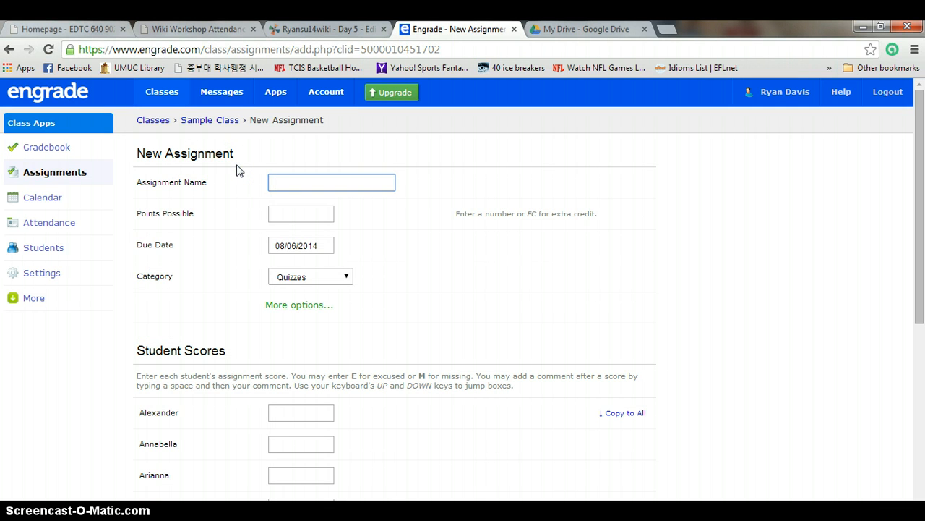
type("Qui")
key("Down")
key("Return")
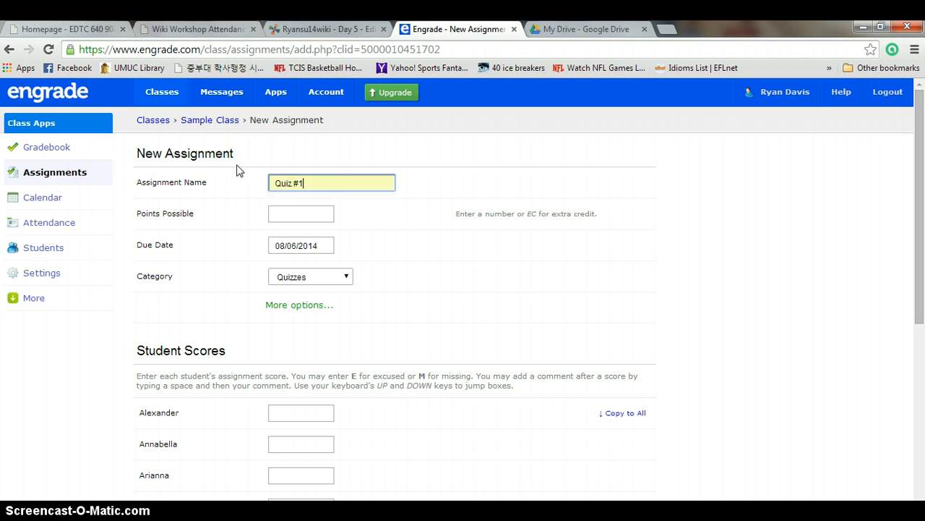
Check the maximum quiz score in the Excel grade sheet and set the assignment's points possible to 12
left_click(326, 214)
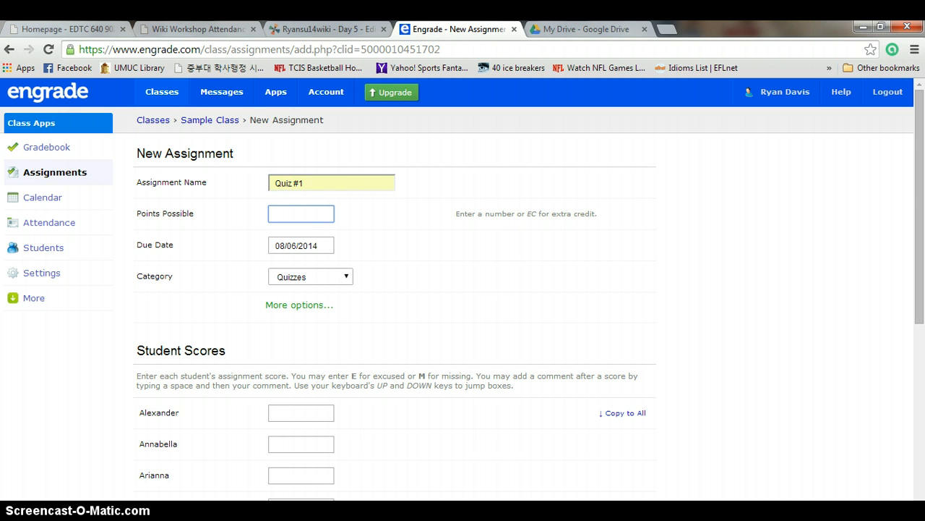
key("alt+Tab")
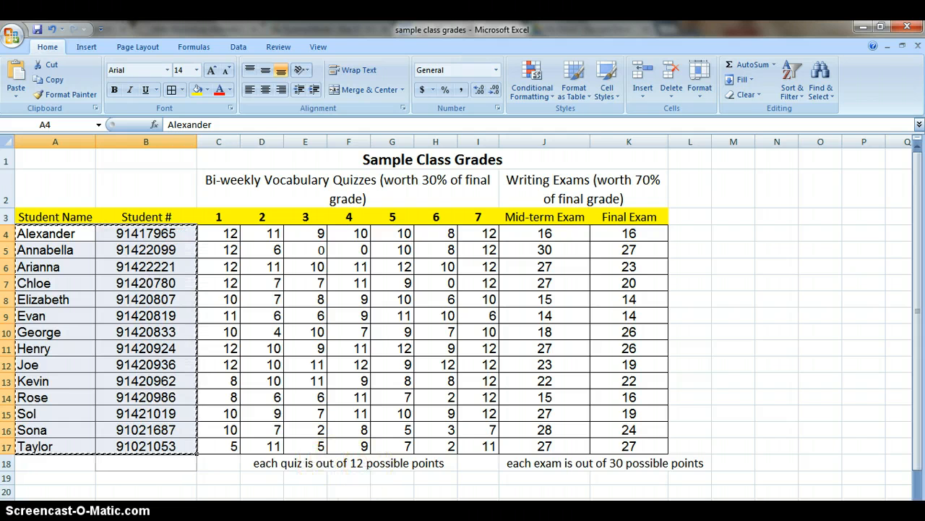
key("alt+Tab")
type("12")
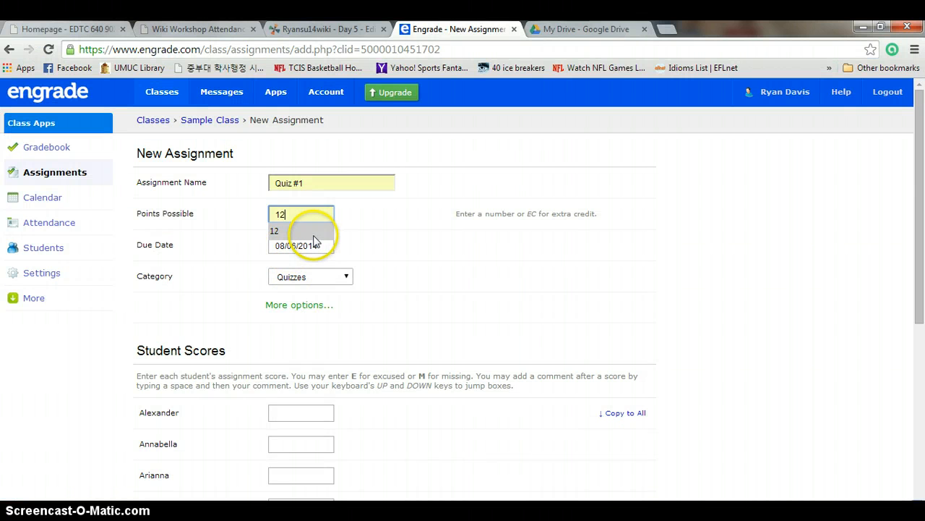
left_click(313, 236)
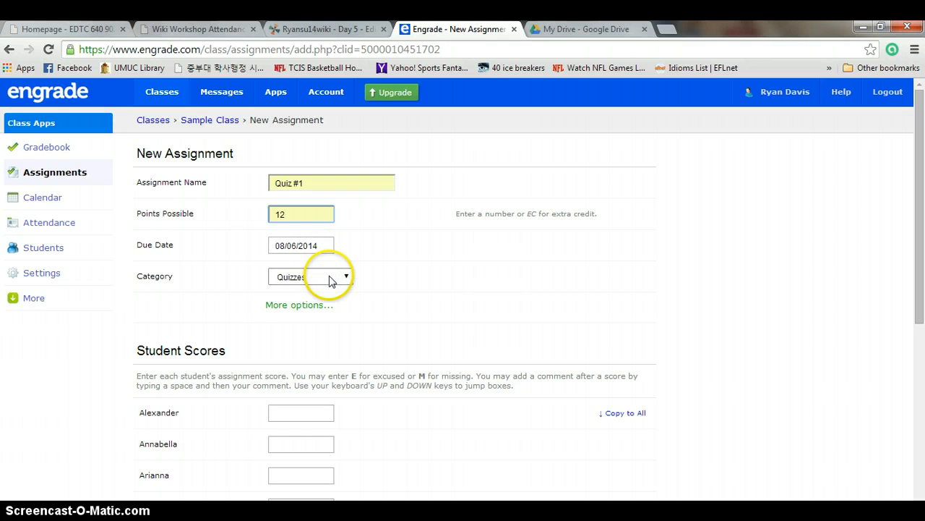
Switch to Excel and look up the quiz 1 scores of the first four students in C4:C7
scroll(327, 336, "down", 2)
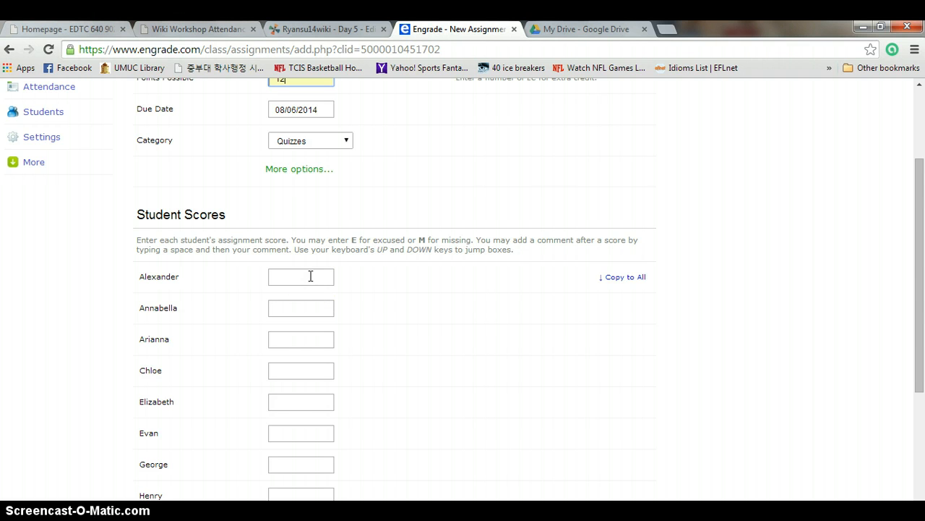
key("alt+Tab")
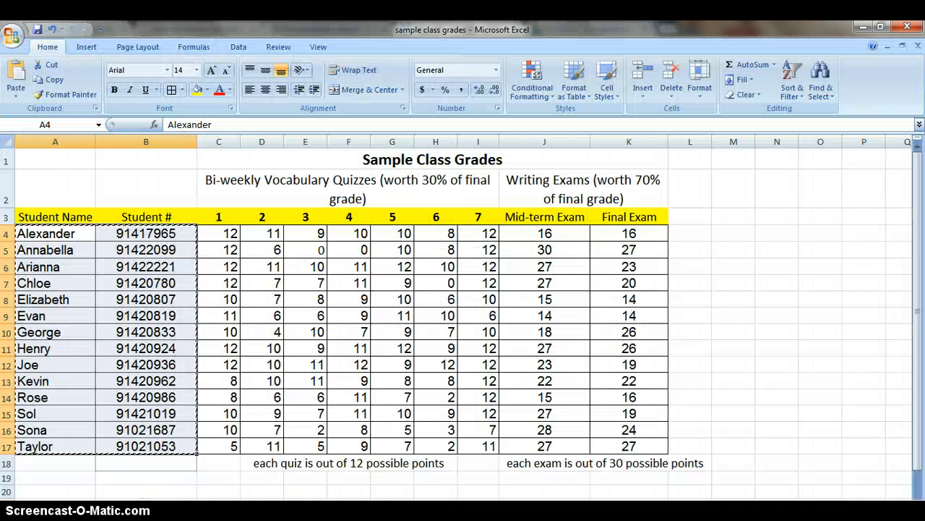
left_click(228, 233)
left_click(232, 249)
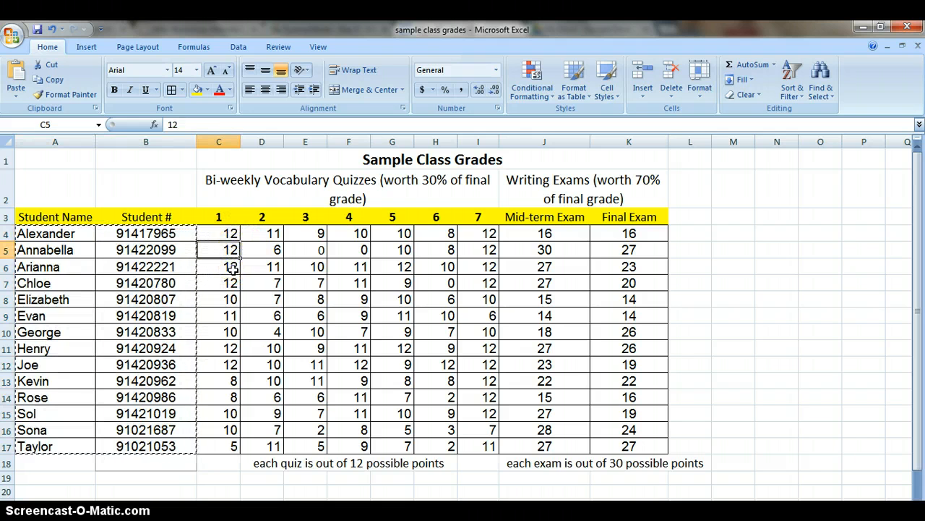
left_click(231, 267)
left_click(230, 283)
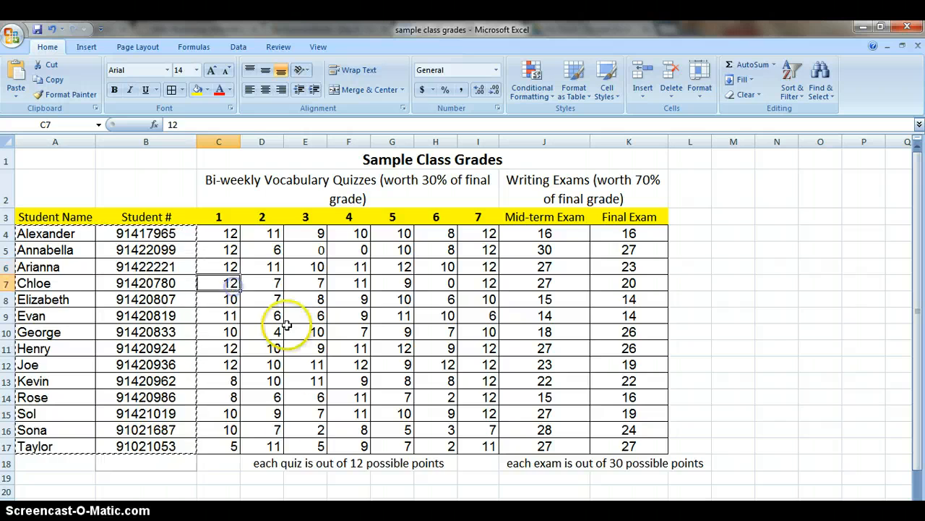
Return to Engrade and enter a score of 12 for each of the first four students
key("alt+Tab")
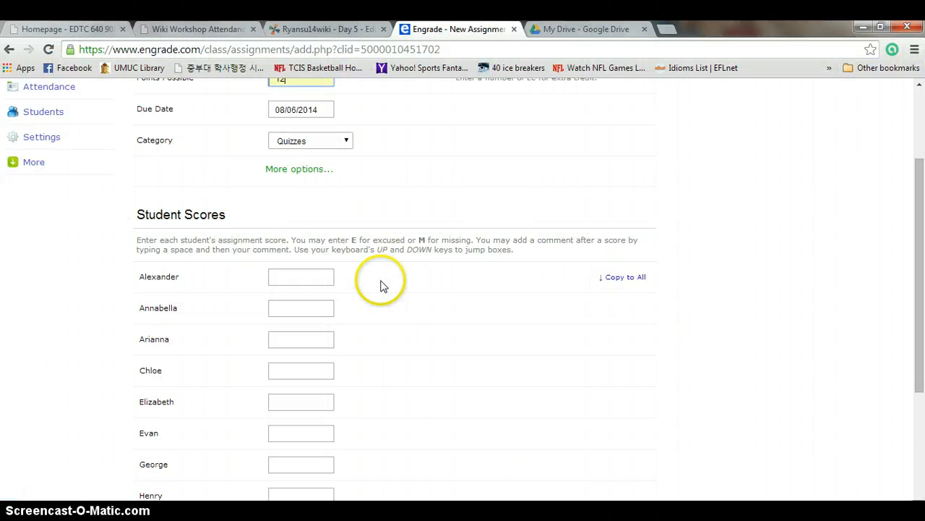
left_click(305, 278)
key("ctrl+v")
left_click(319, 311)
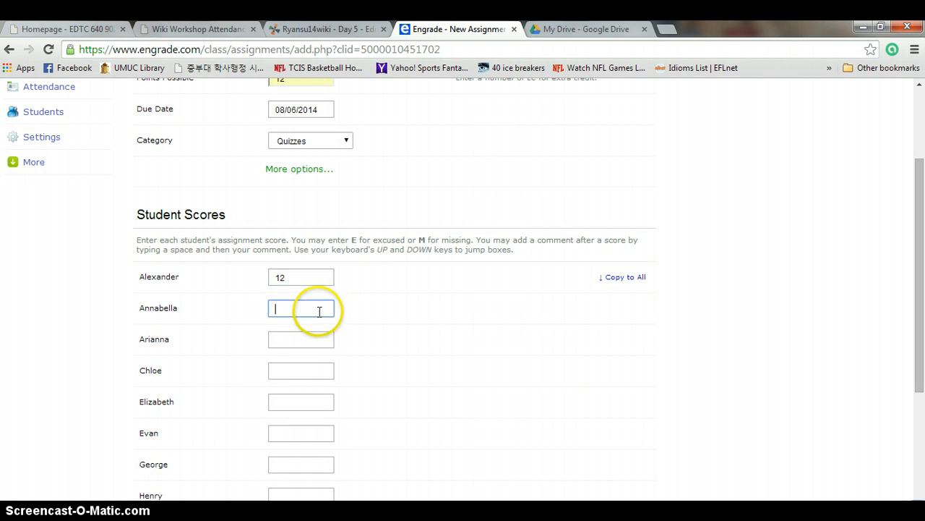
left_click(312, 339)
key("ctrl+v")
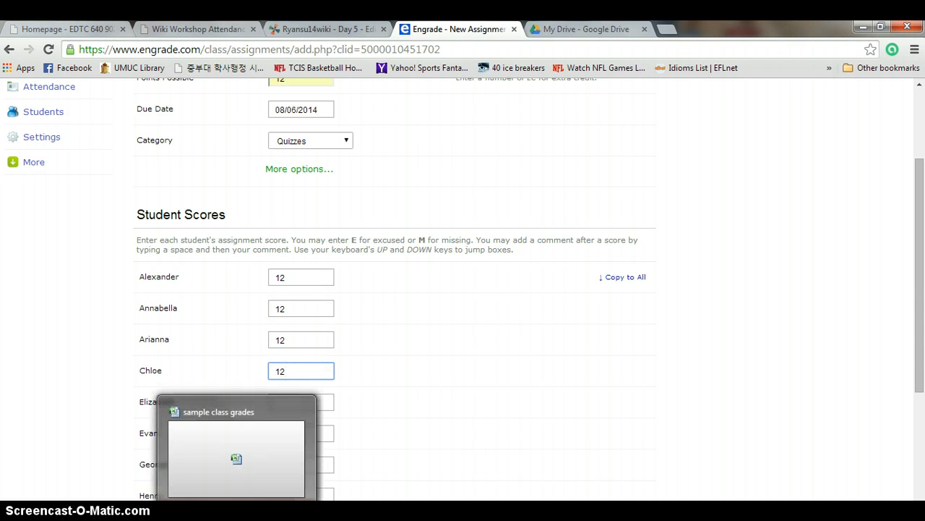
Look up the next three quiz 1 scores in Excel, enter 10, 11 and 10 for the fifth to seventh students, and submit the assignment
left_click(237, 510)
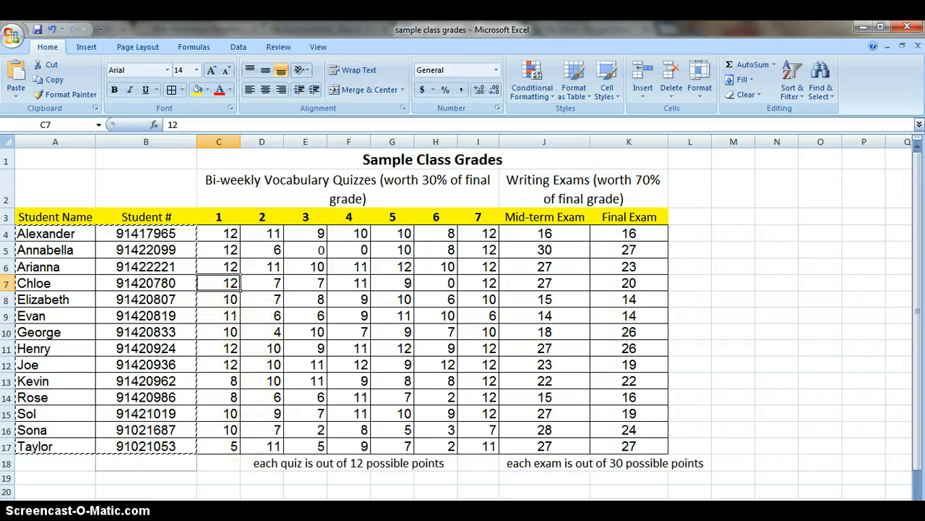
key("alt+Tab")
left_click(295, 399)
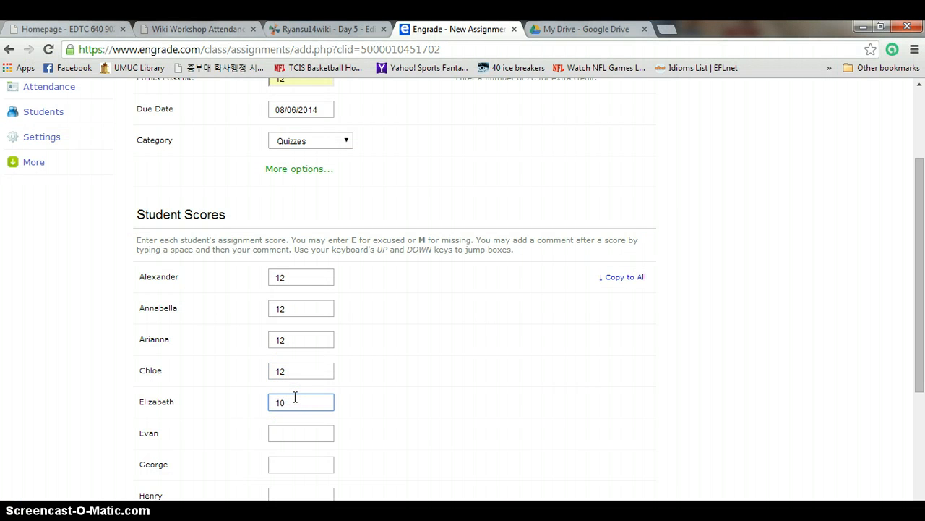
left_click(303, 427)
left_click(310, 466)
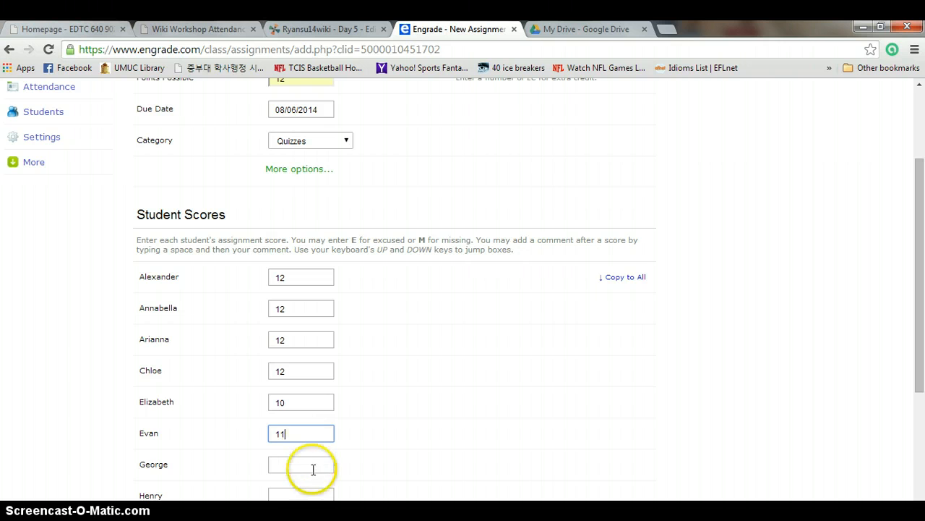
type("10")
left_click(317, 465)
scroll(462, 361, "down", 4)
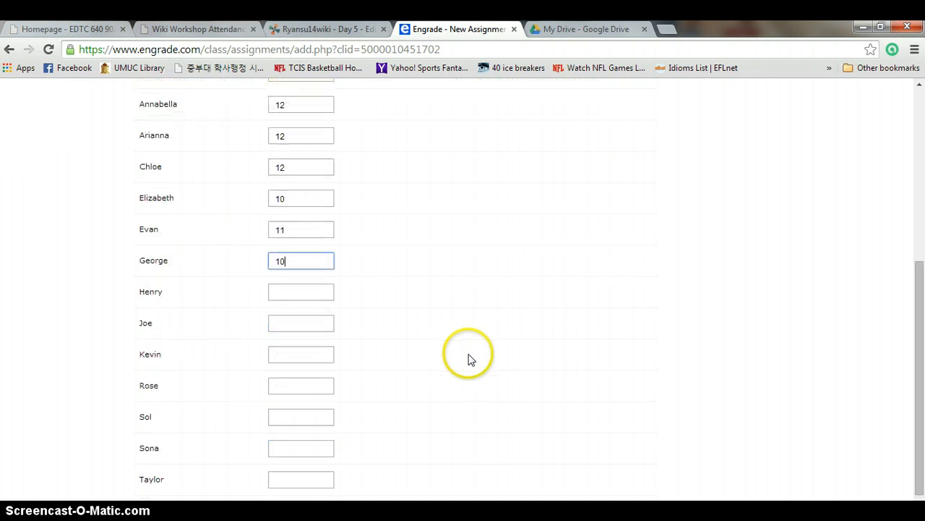
left_click(280, 444)
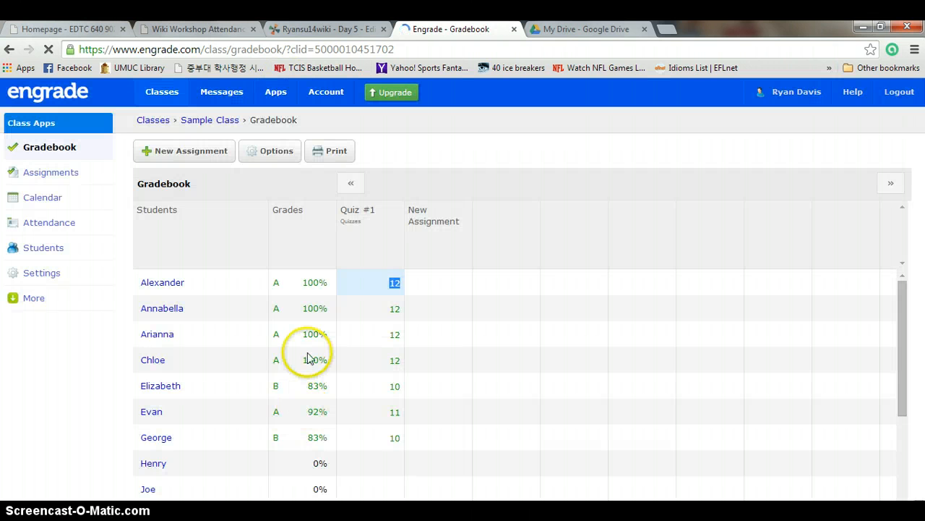
Review the Quiz #1 scores in the gradebook, and switch to Excel to look over the sample class grades sheet
scroll(475, 294, "down", 3)
scroll(474, 293, "up", 3)
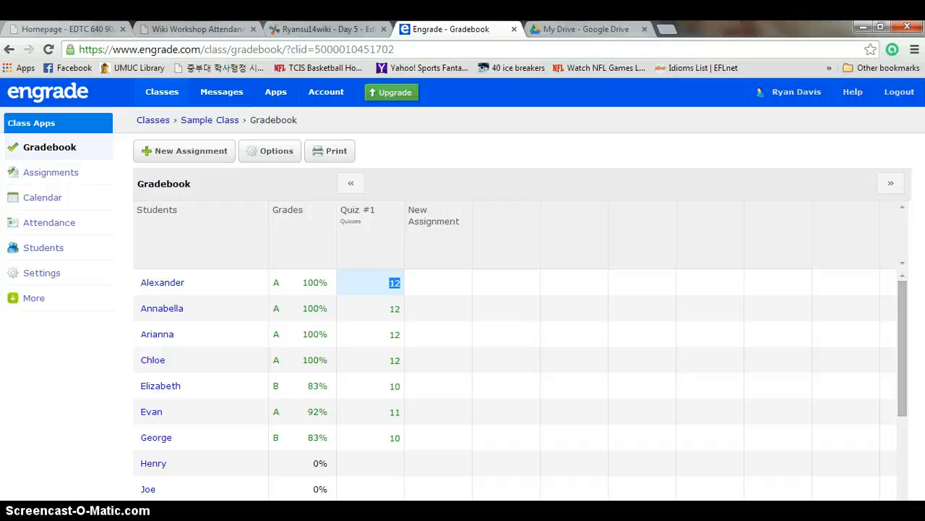
key("alt+Tab")
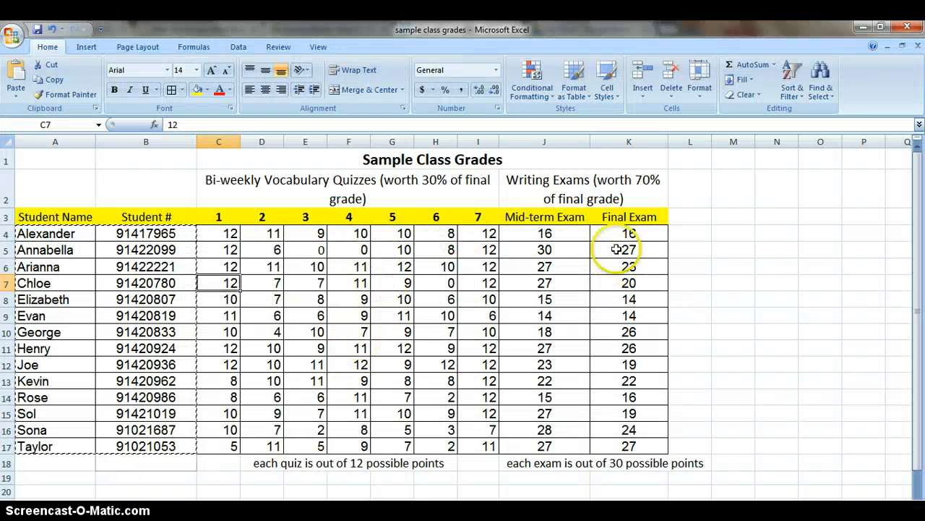
scroll(601, 239, "down", 1)
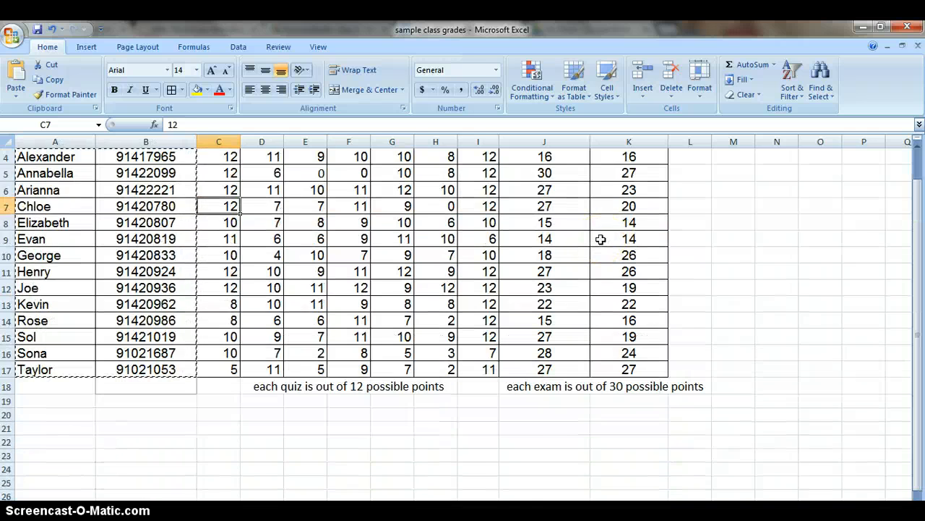
scroll(601, 240, "up", 1)
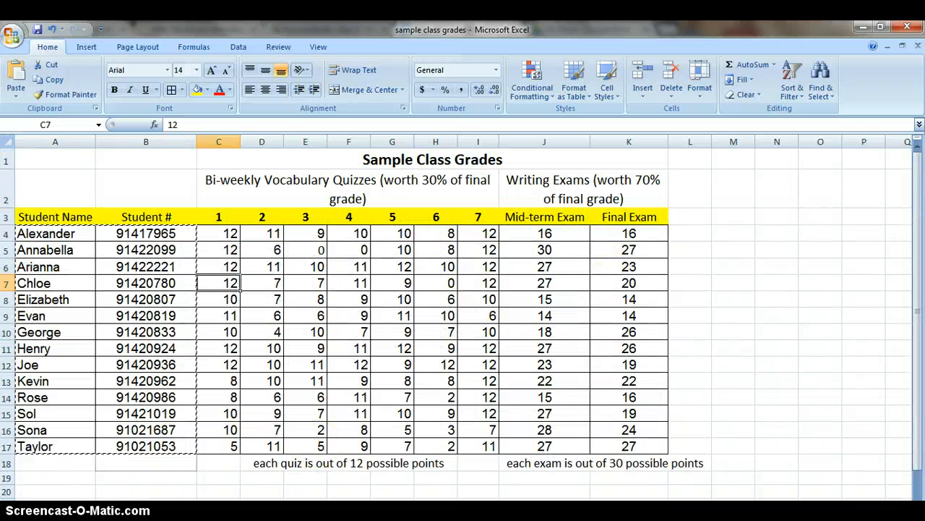